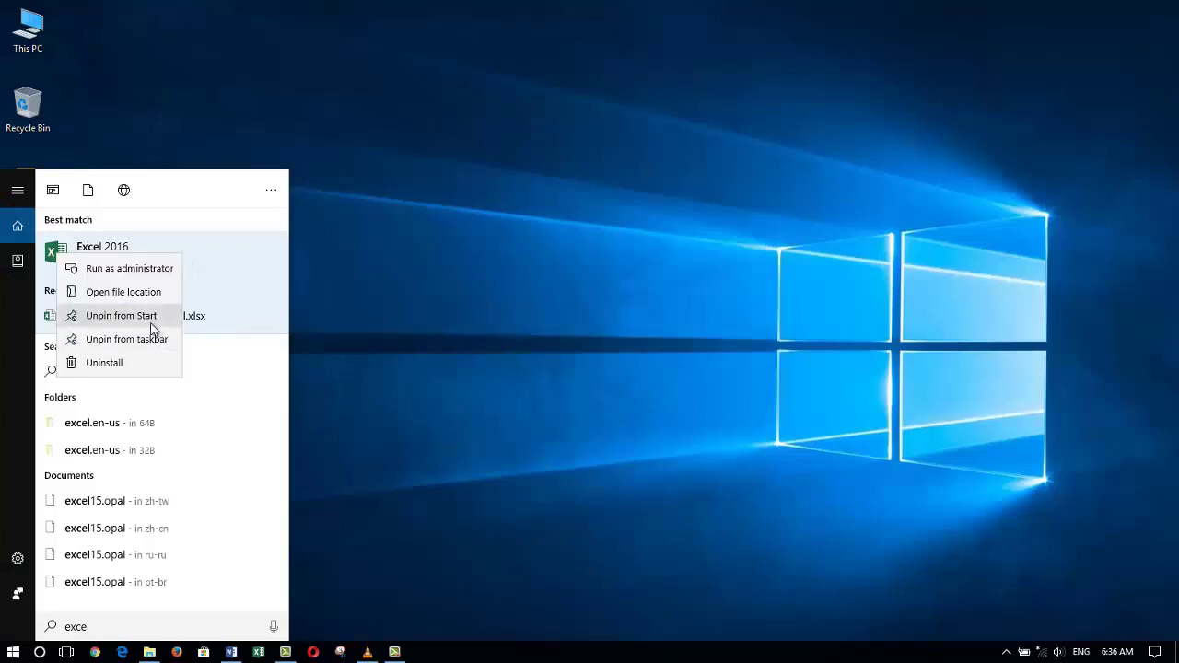
- Unpin Excel 2016 from Start using its right-click menu
click(150, 324)
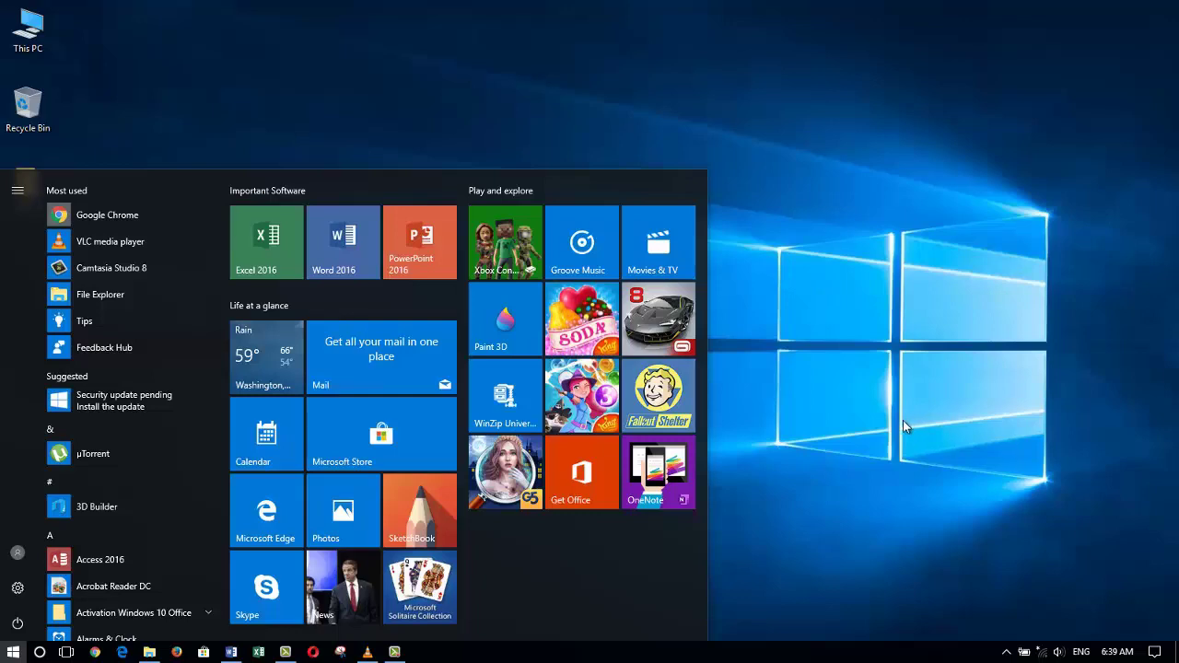
- Dismiss the Start menu by clicking the empty desktop
click(808, 407)
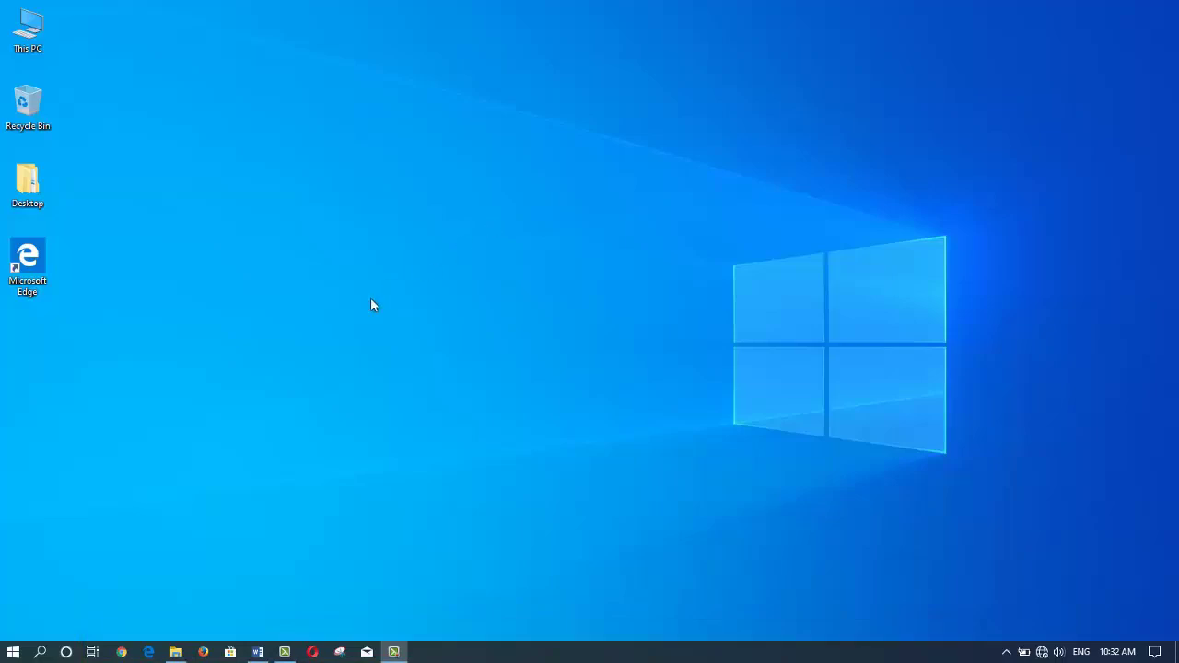
- Open Start, close it, then reopen it to show the Excel, Word and PowerPoint tiles
click(10, 652)
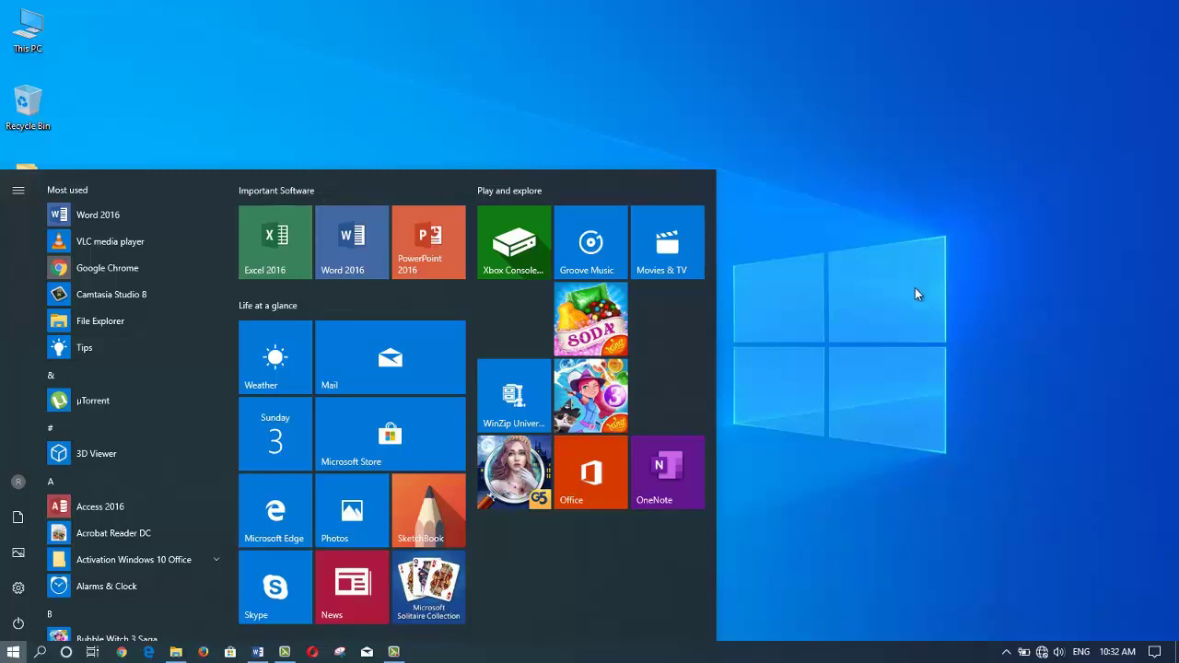
click(889, 356)
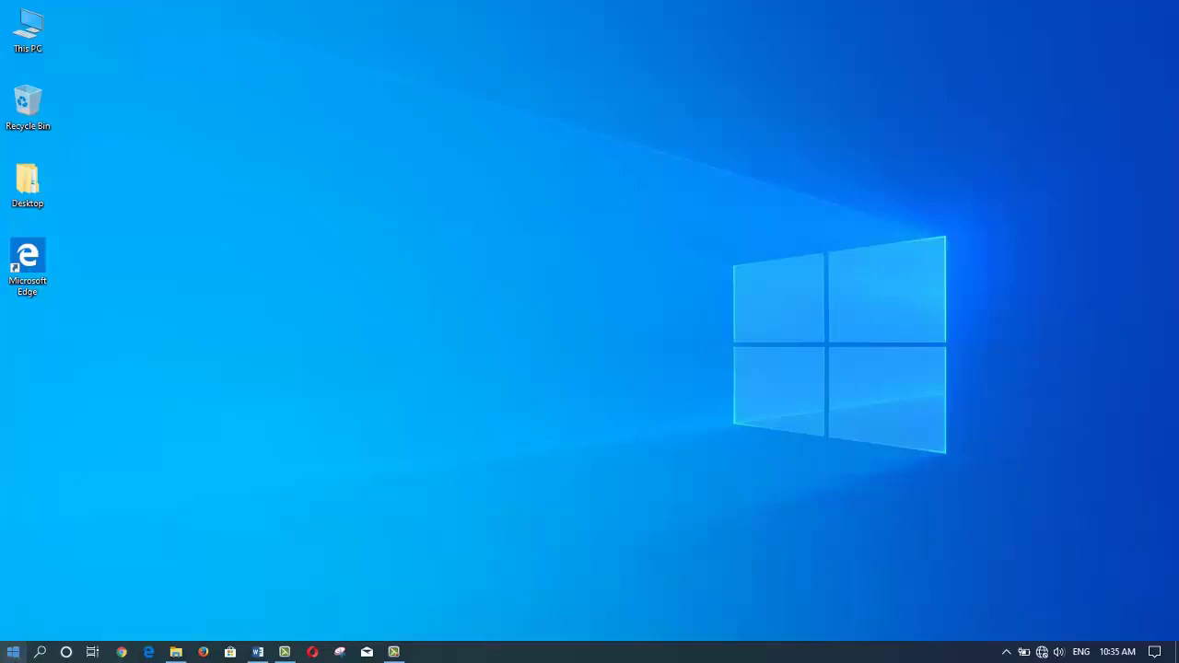
click(12, 653)
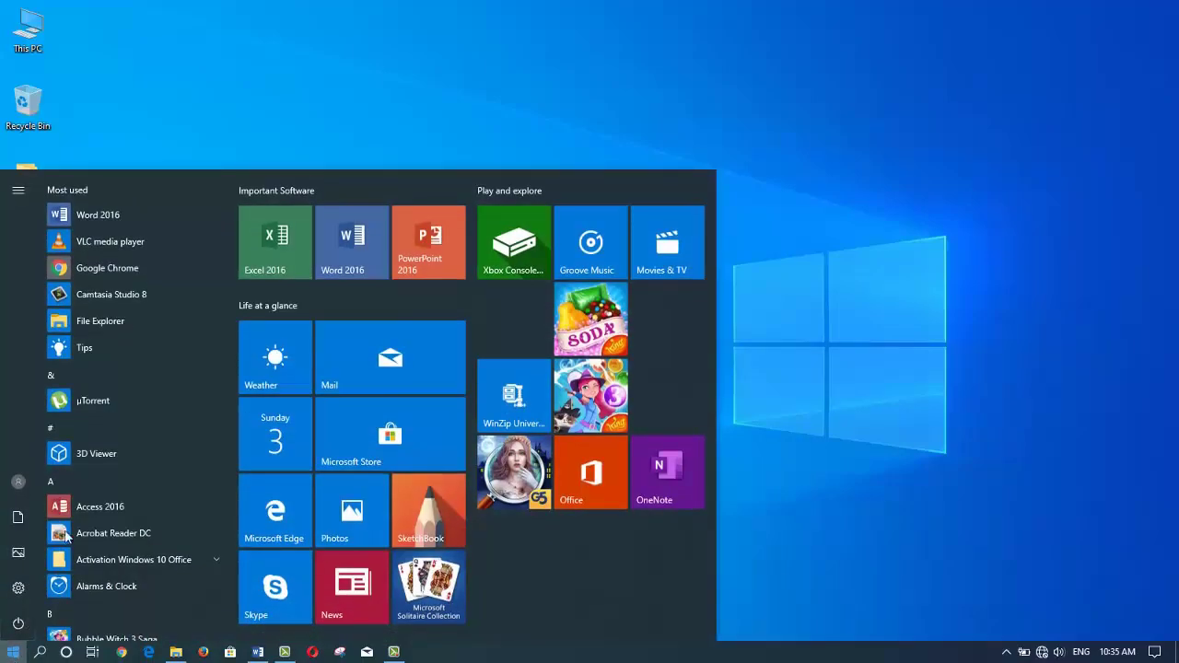
- Pin the Excel 2016 tile to the taskbar through its More submenu
right_click(282, 239)
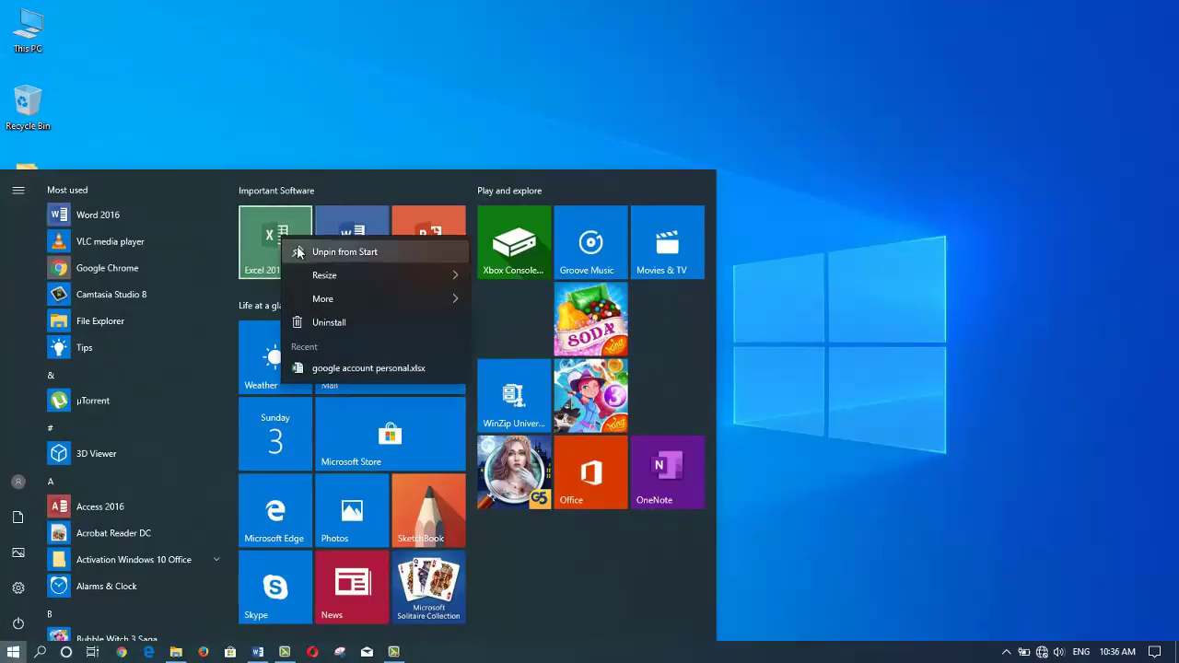
mouse_move(327, 299)
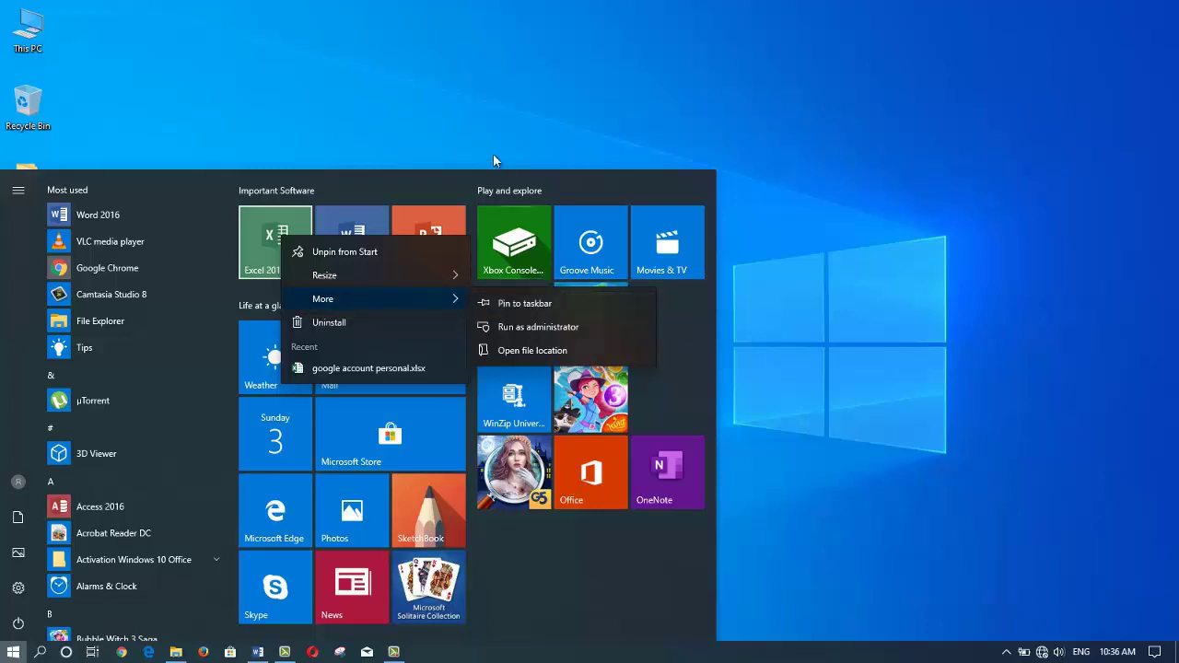
key(Escape)
key(Escape)
click(899, 477)
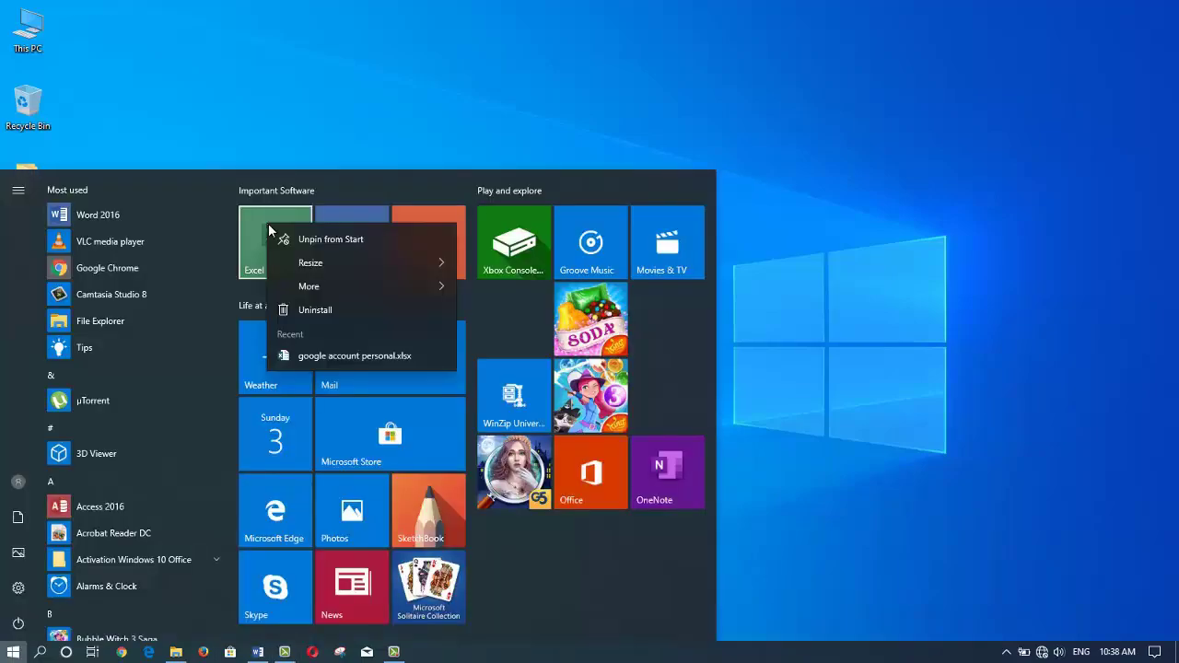
mouse_move(322, 286)
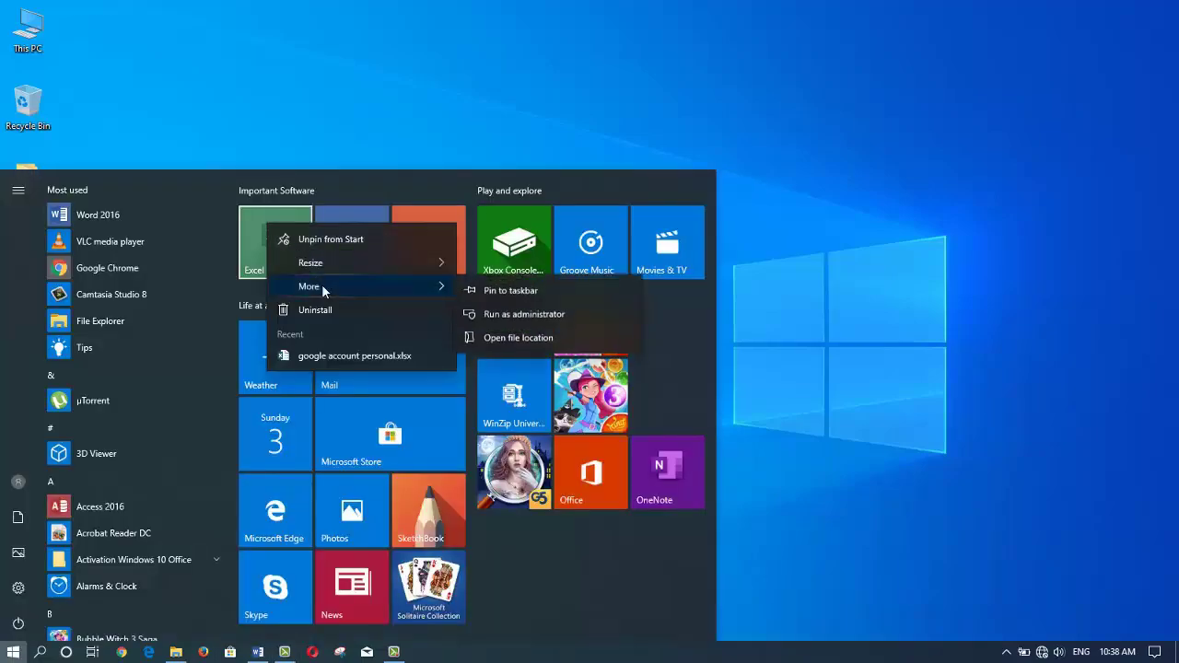
click(485, 295)
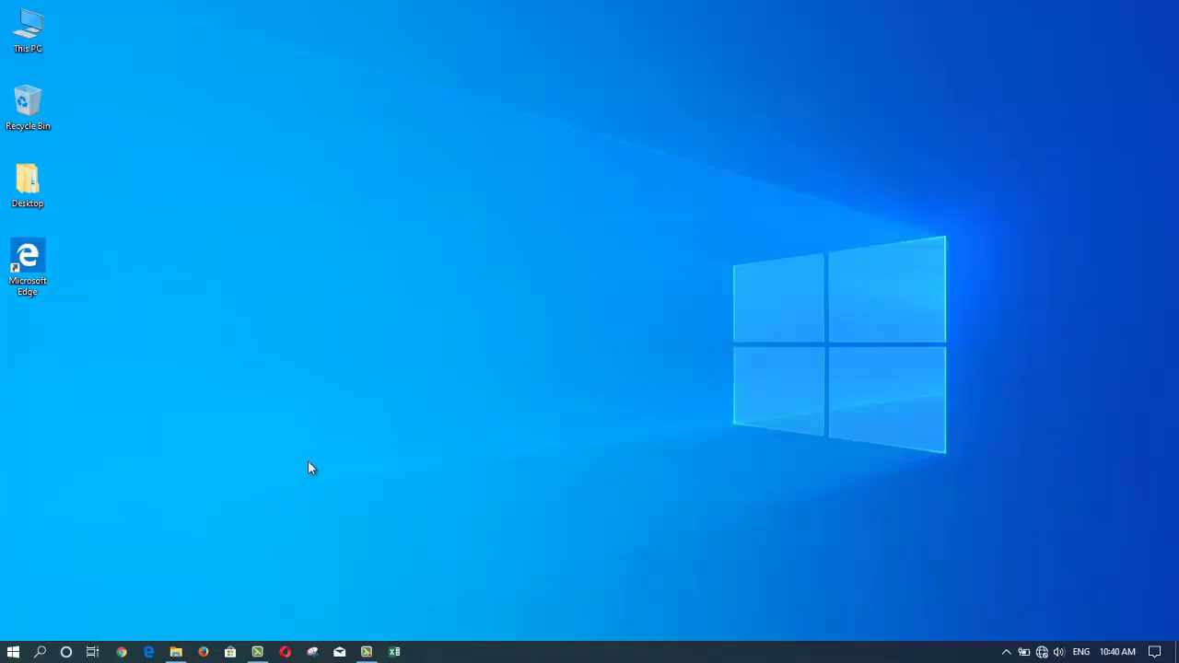
- Open the Start menu and close it again, returning to the desktop
click(13, 653)
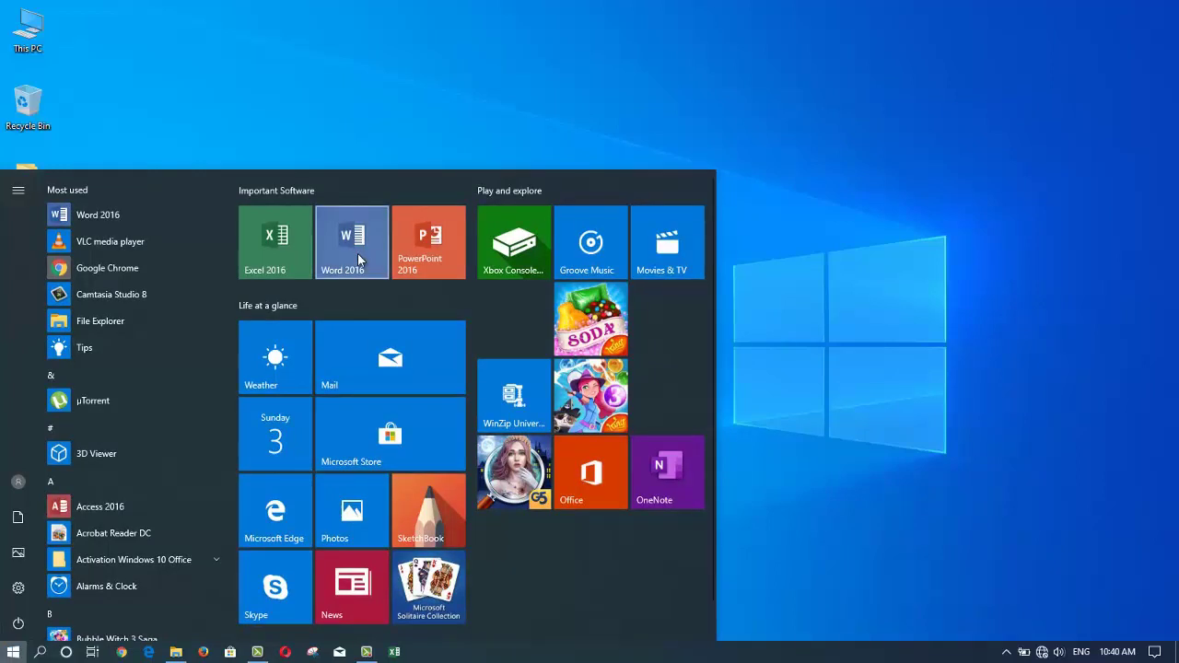
click(538, 71)
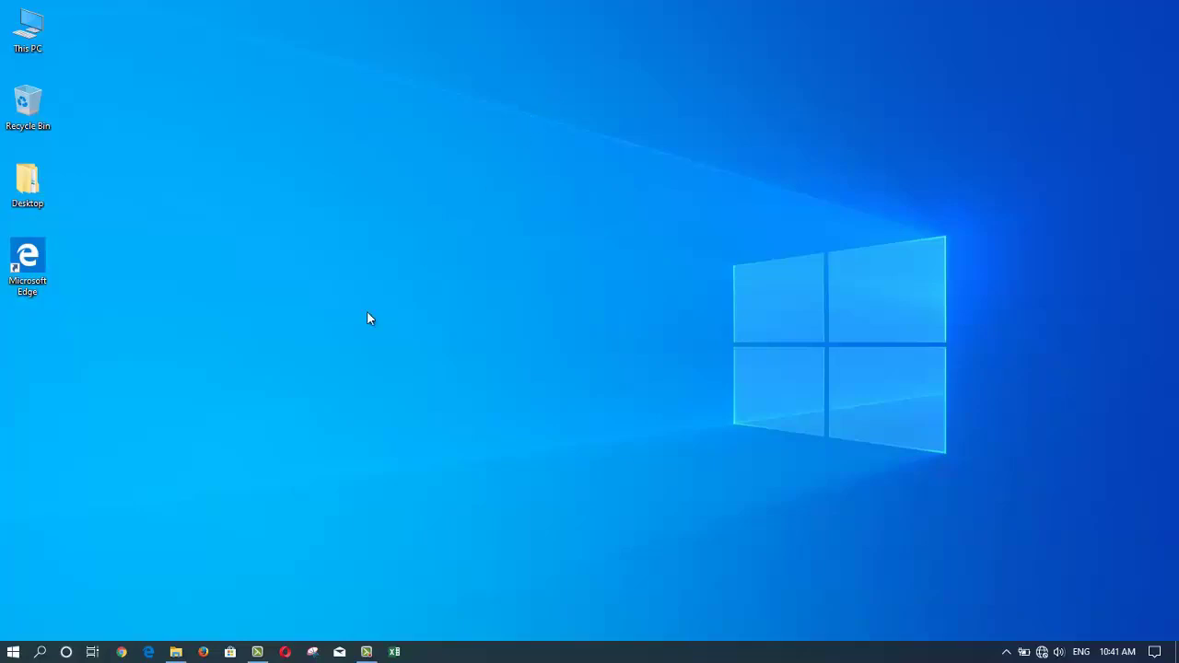
- Launch Word 2016 from its Start menu tile
click(12, 651)
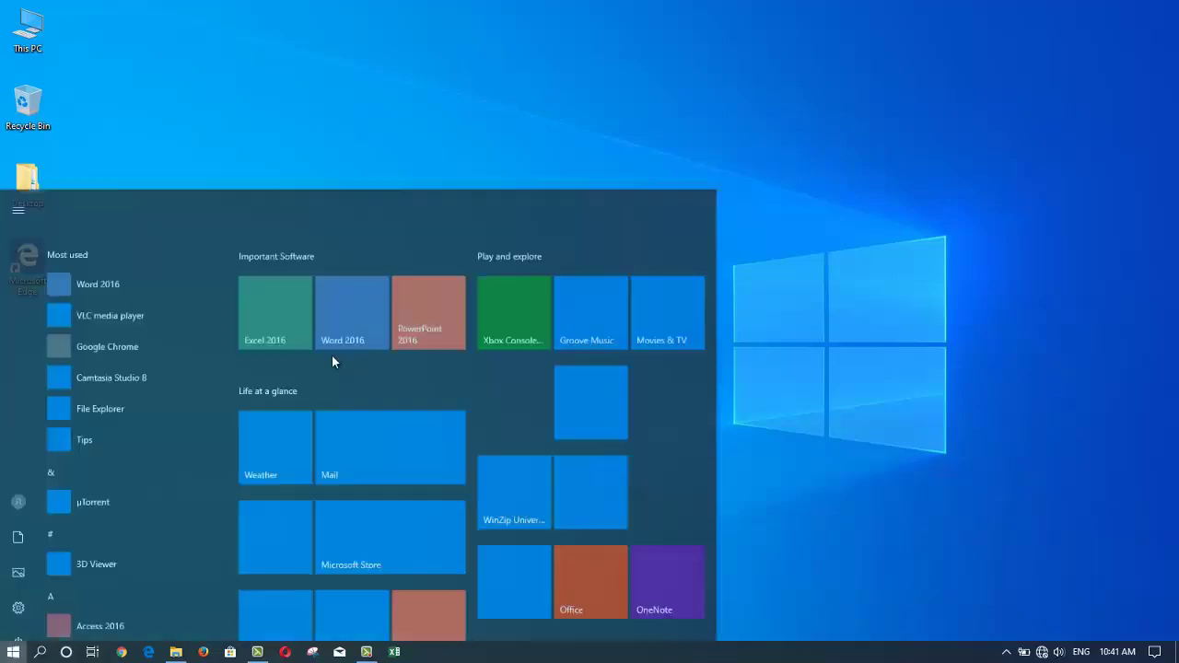
click(361, 230)
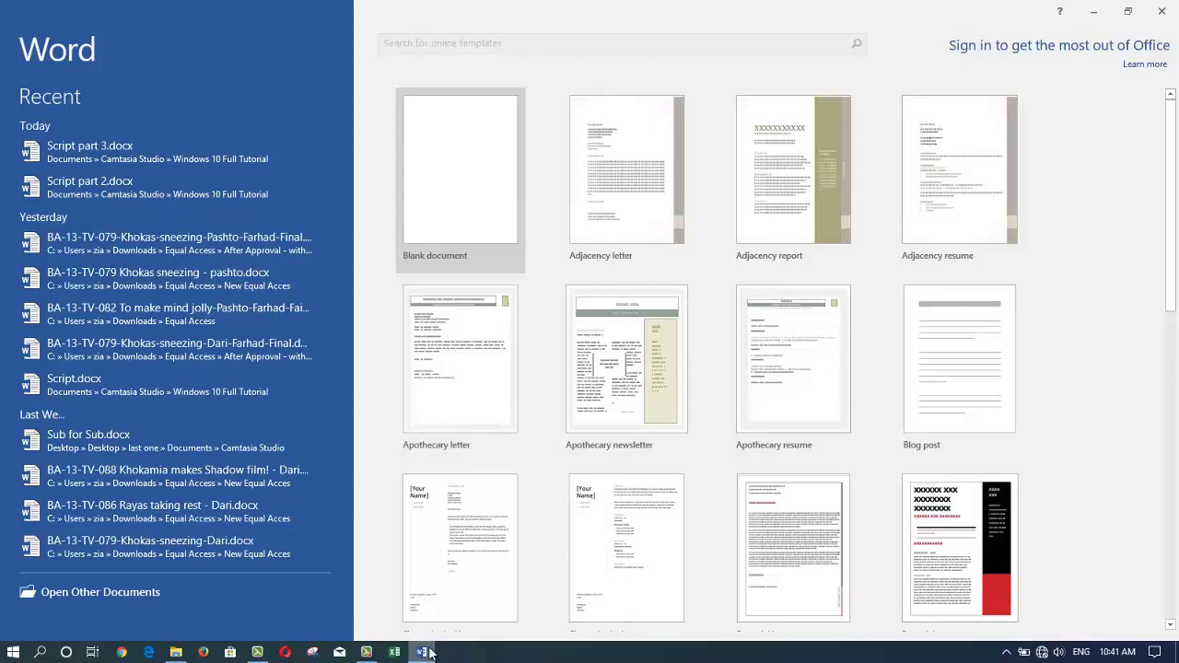
mouse_move(424, 652)
- Pin the running Word 2016 to the taskbar from its taskbar icon's menu
right_click(428, 659)
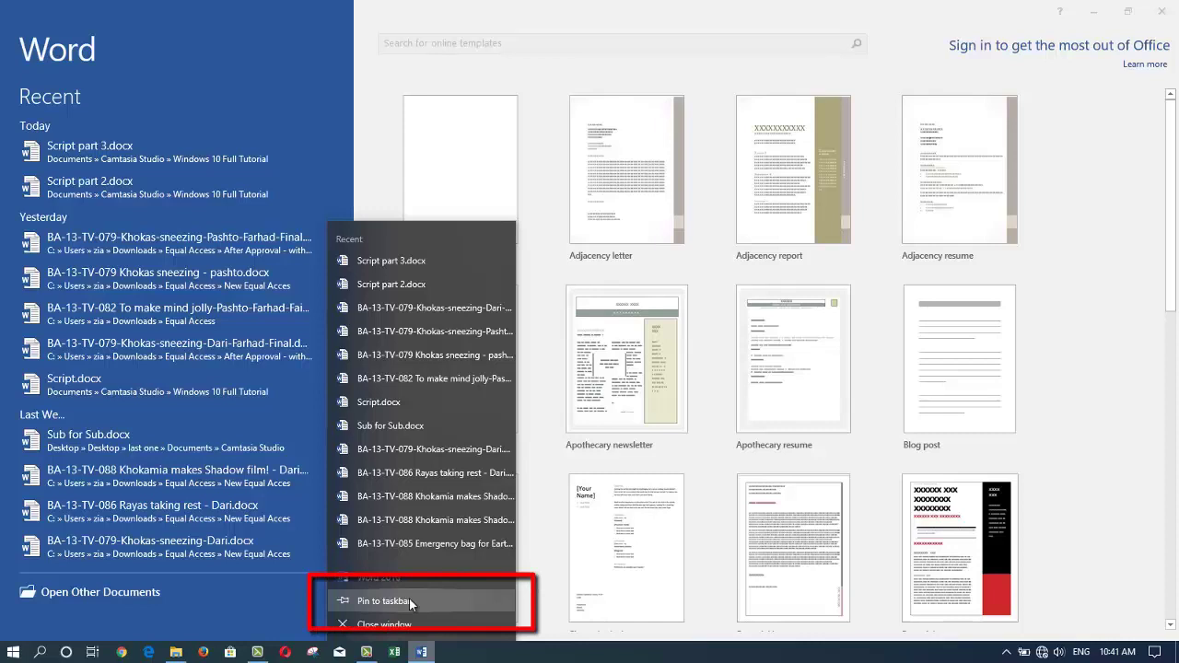
click(409, 599)
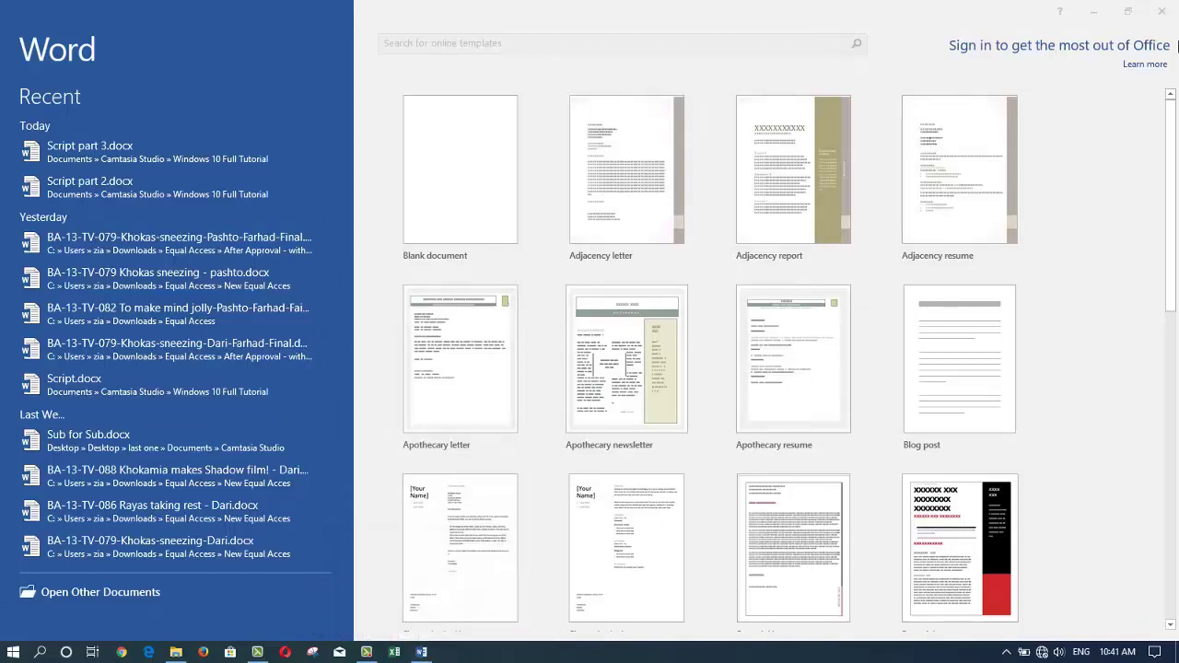
- Close the Word window and reopen the Start menu
click(1164, 15)
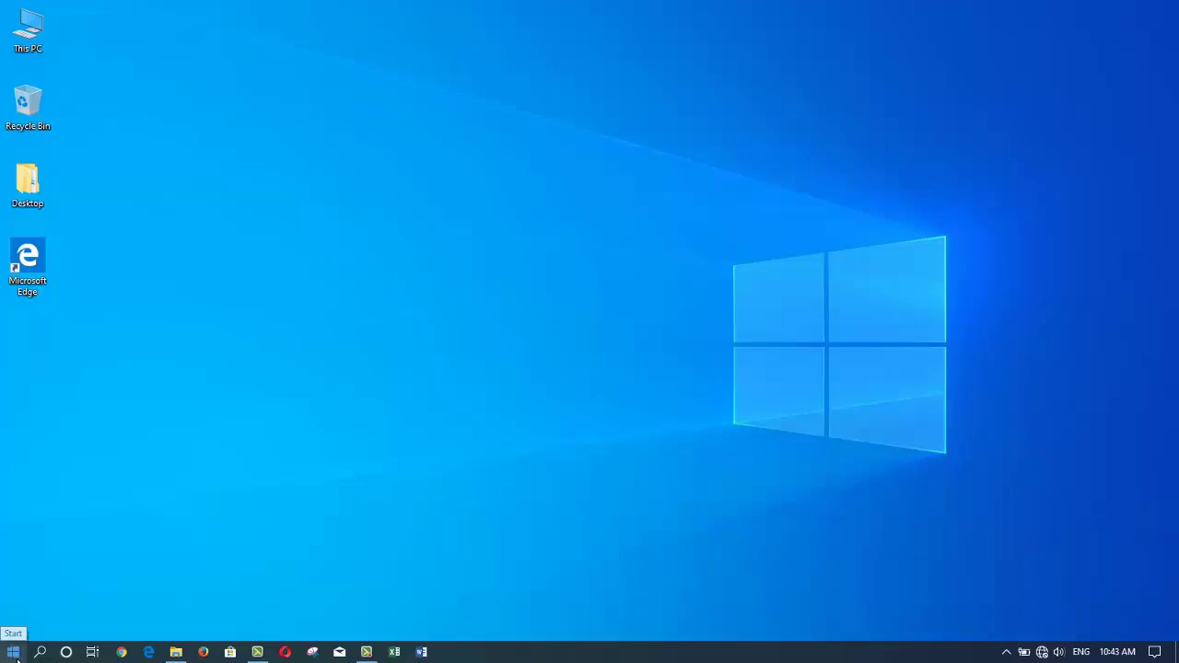
click(16, 654)
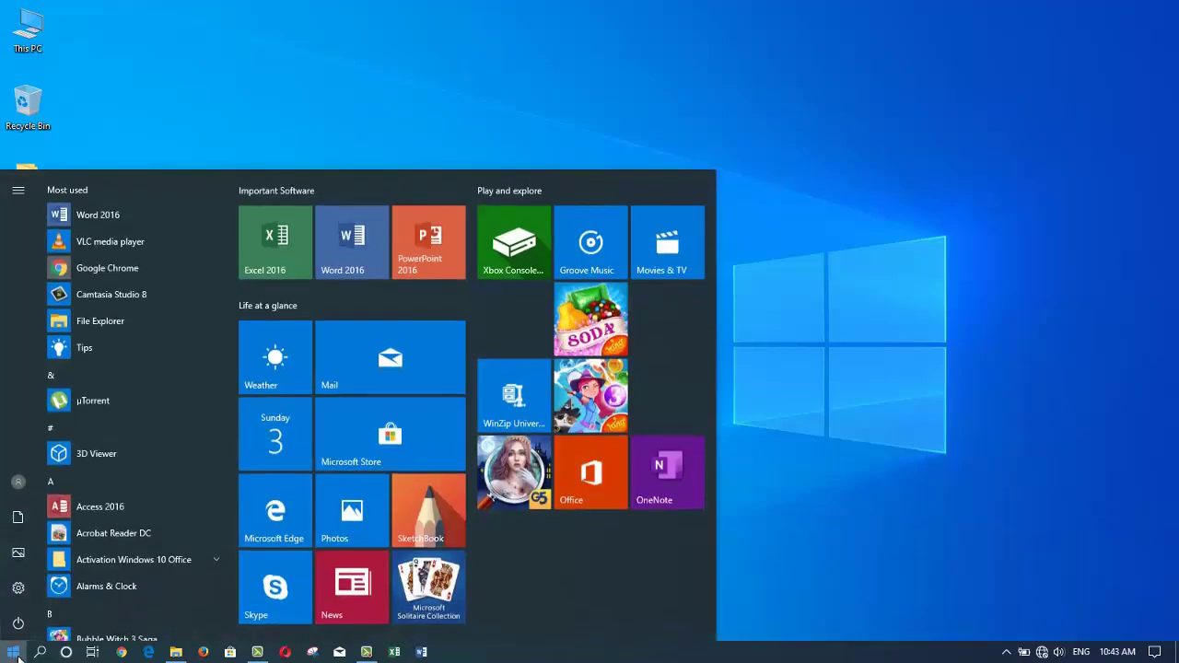
- Launch PowerPoint 2016 from its tile, close it, and reopen Start
click(431, 241)
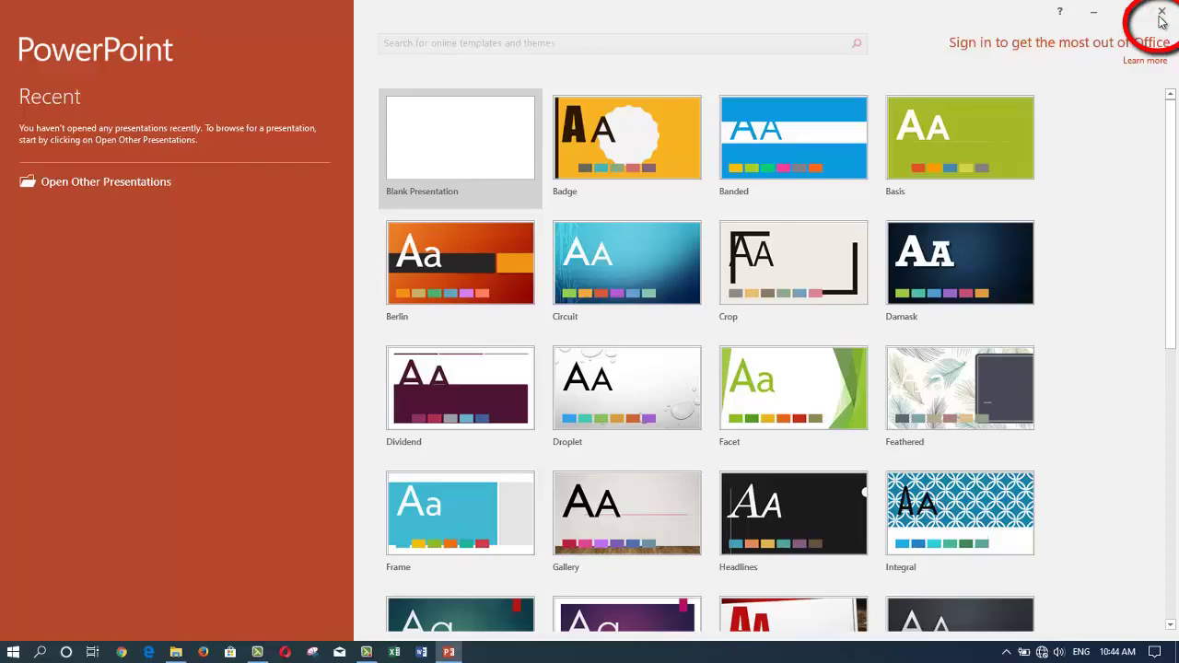
click(1159, 19)
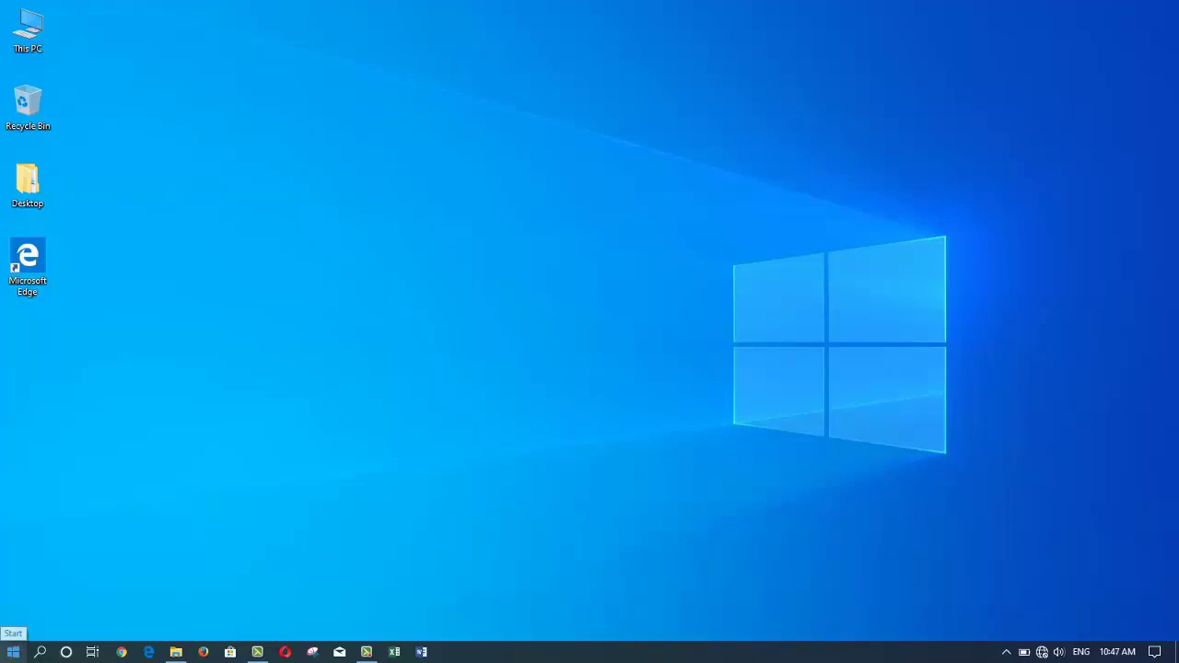
click(13, 652)
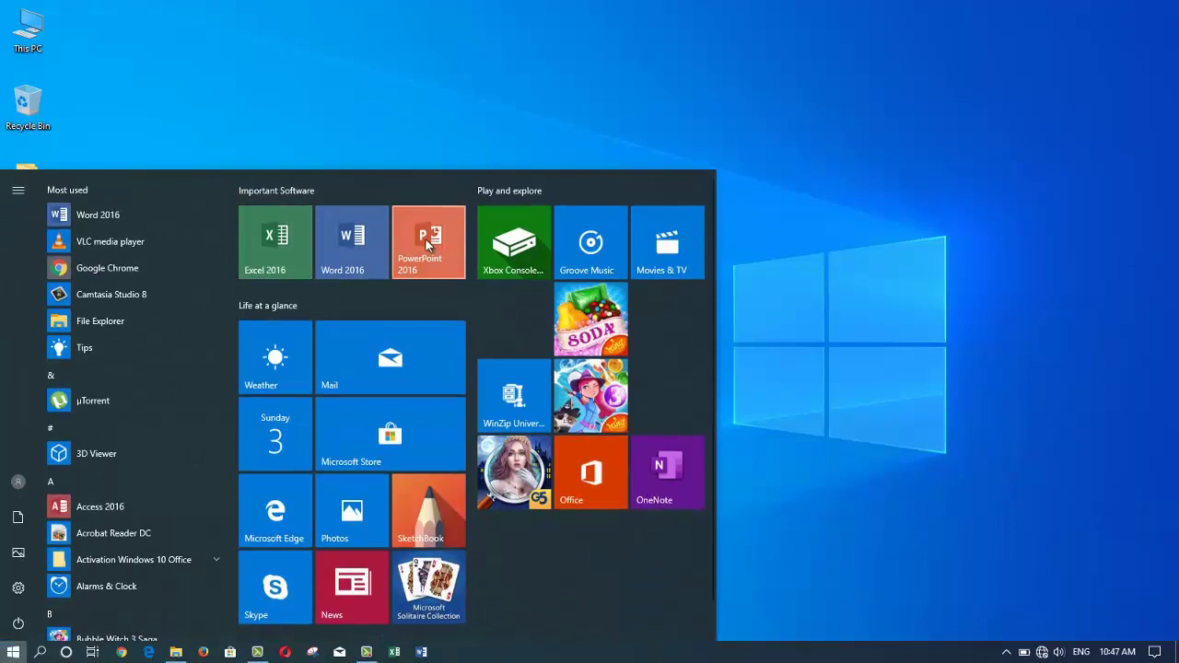
- Pin the PowerPoint 2016 tile to the taskbar via More, then return to the desktop
right_click(427, 242)
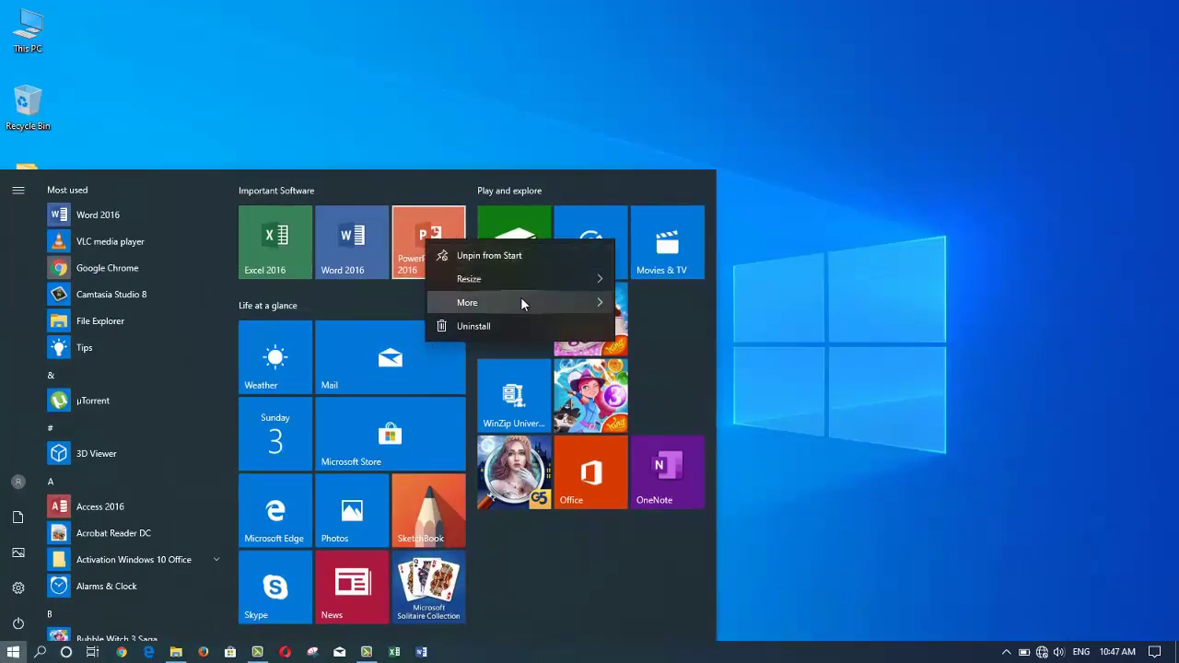
mouse_move(525, 302)
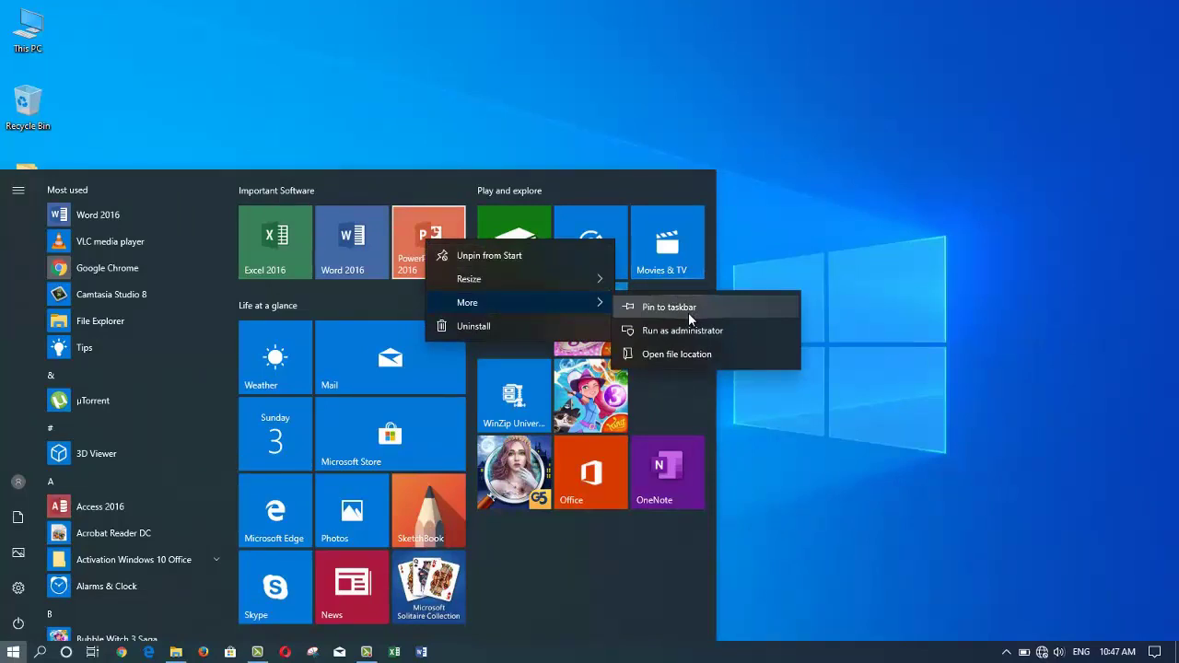
click(688, 312)
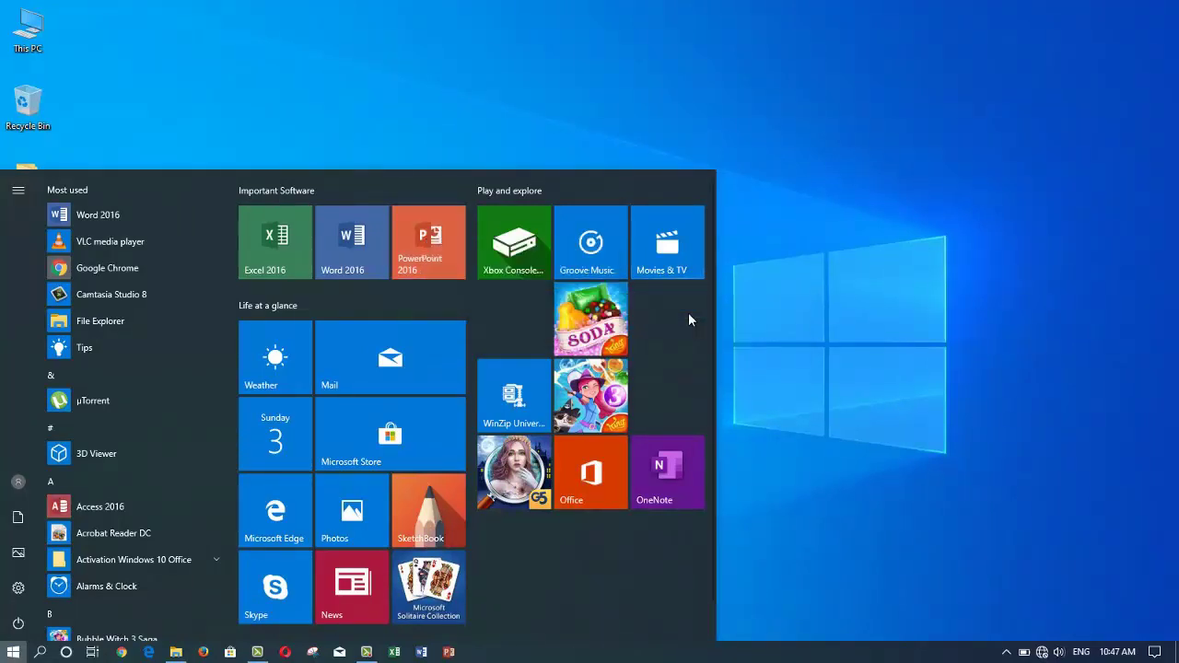
click(768, 579)
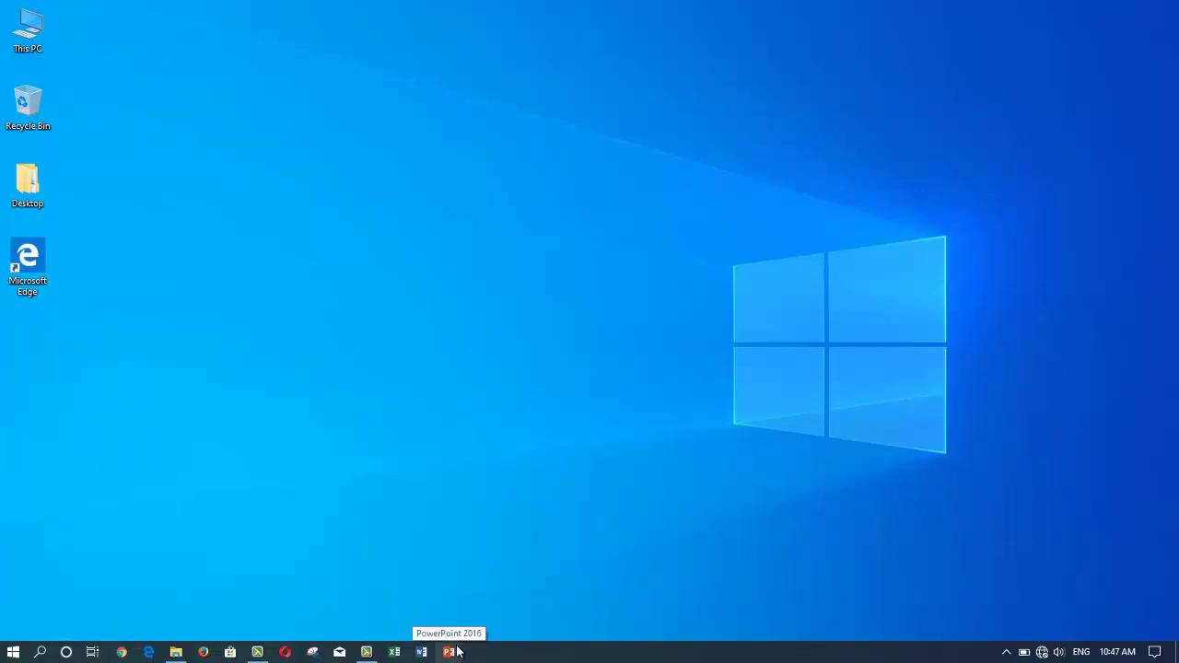
- Unpin PowerPoint 2016 from the taskbar using its taskbar icon's menu, then reopen Start
click(456, 652)
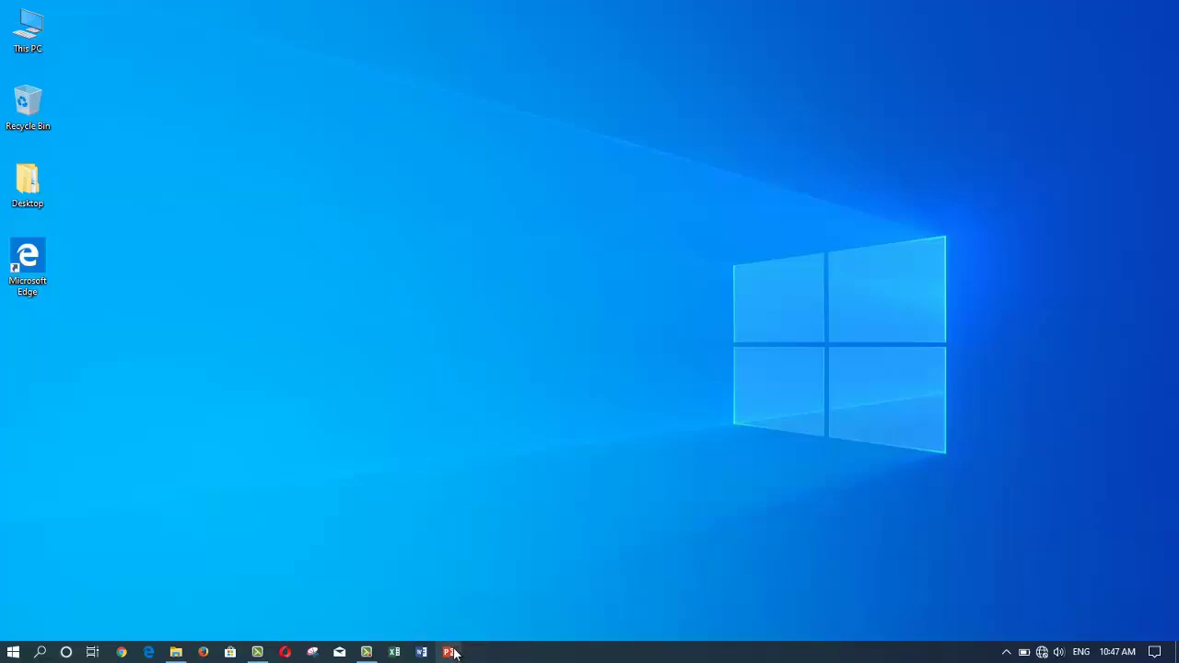
right_click(451, 654)
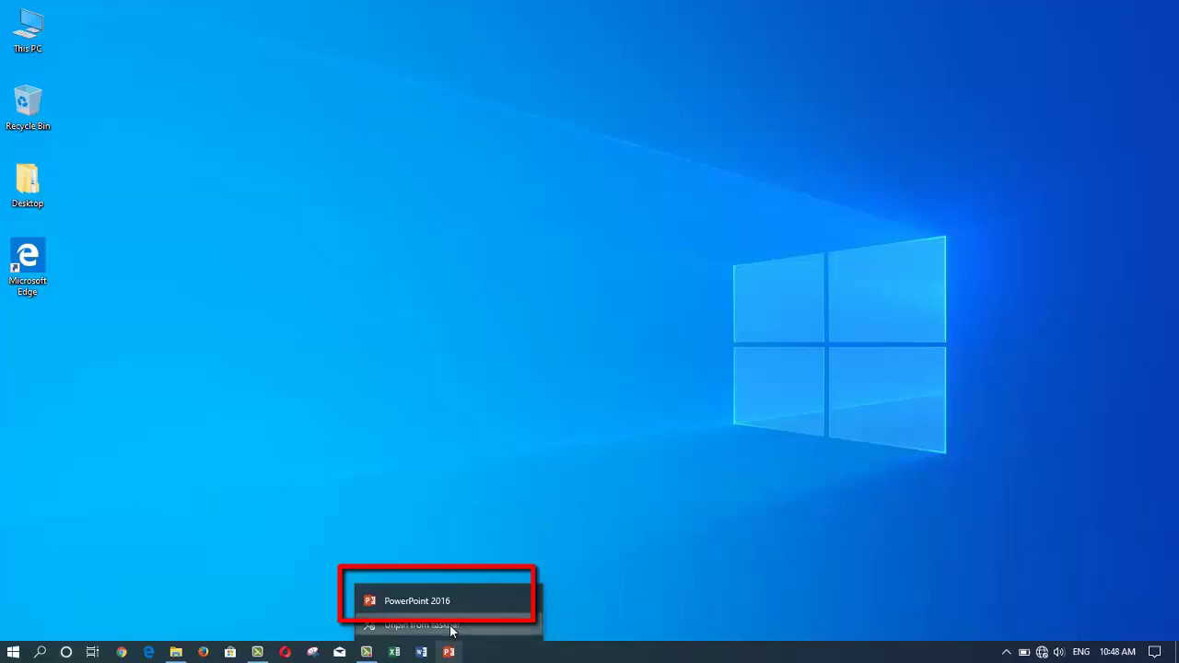
click(451, 626)
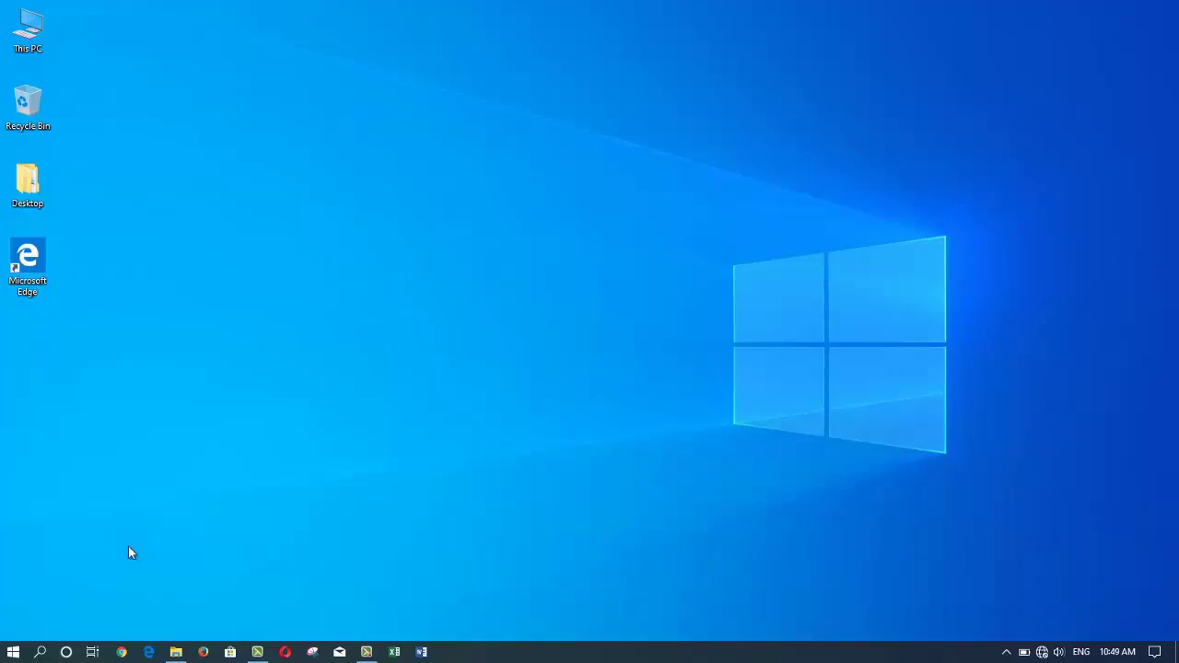
click(13, 652)
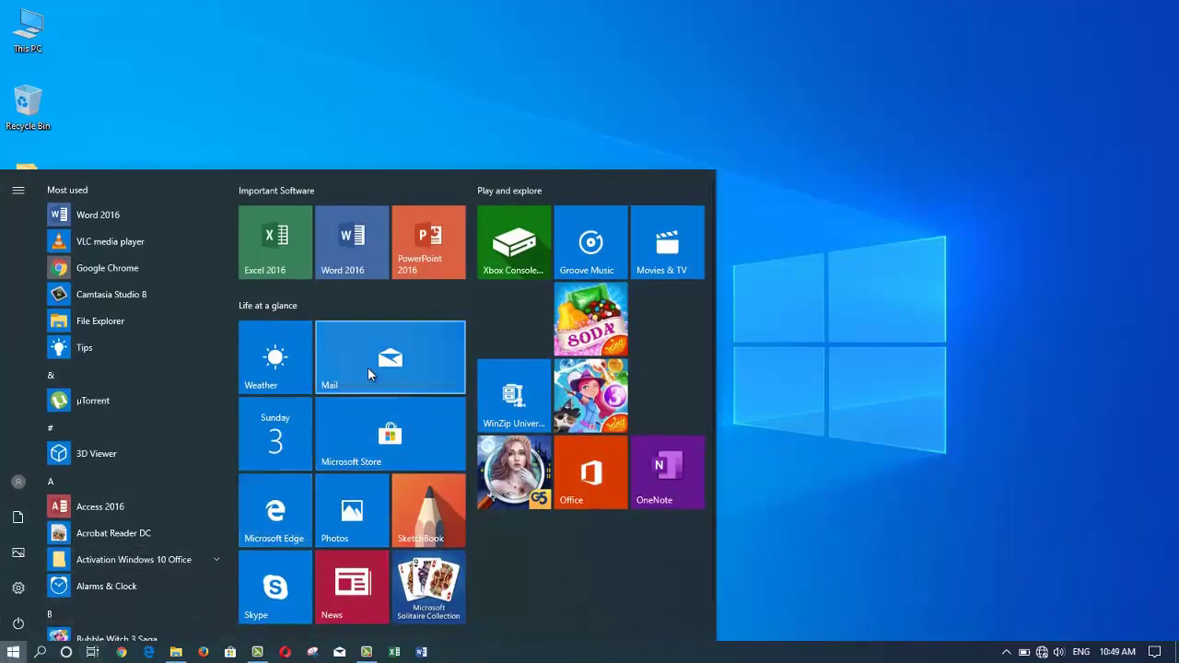
- Unpin Word 2016 from the taskbar via its Start tile's More menu
right_click(354, 249)
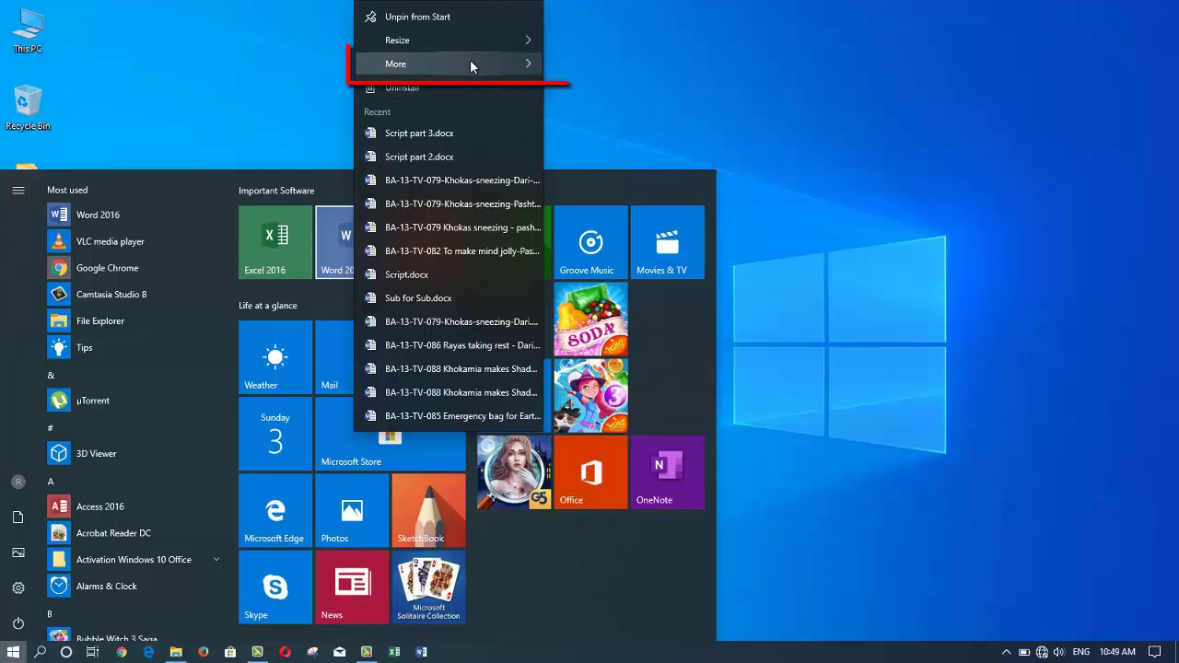
mouse_move(472, 61)
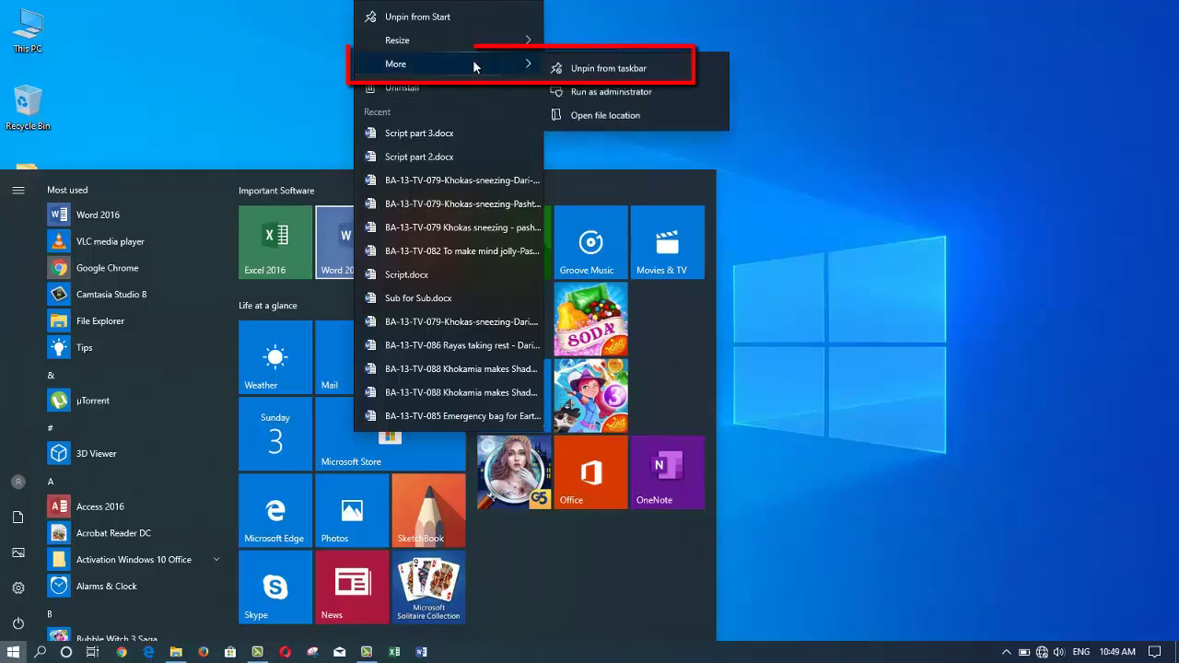
click(636, 69)
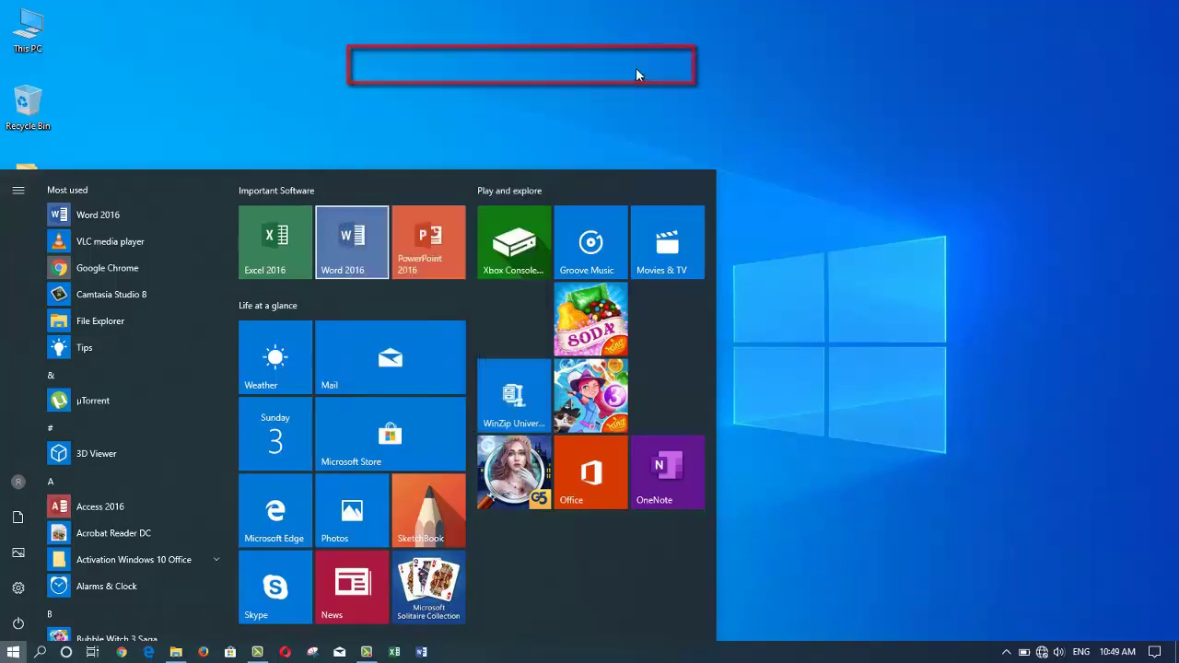
click(858, 578)
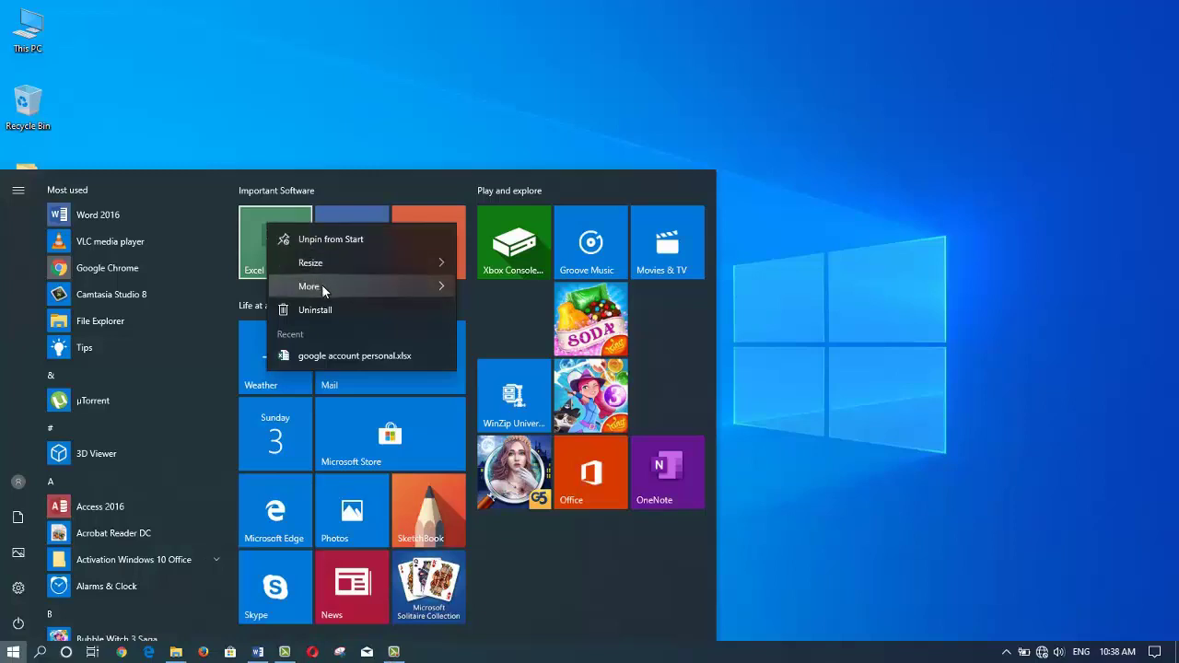
- Reveal the More options for the Excel 2016 Start tile, including Pin to taskbar
mouse_move(322, 284)
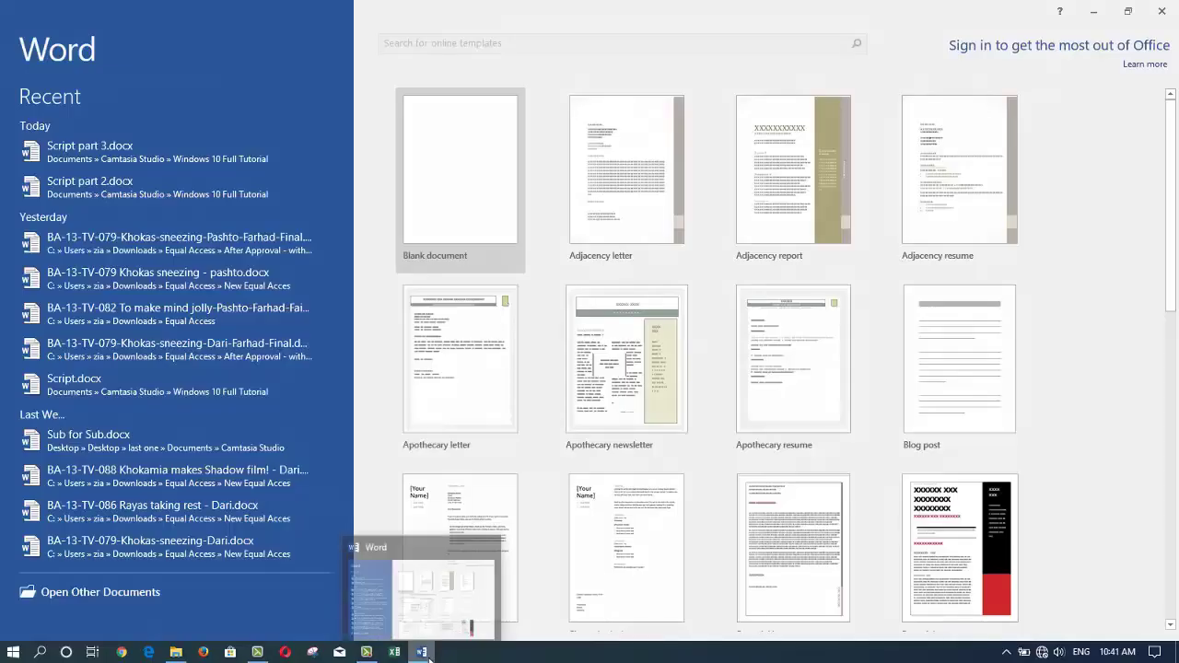
- Pin the running Word 2016 to the taskbar from its taskbar icon
right_click(430, 660)
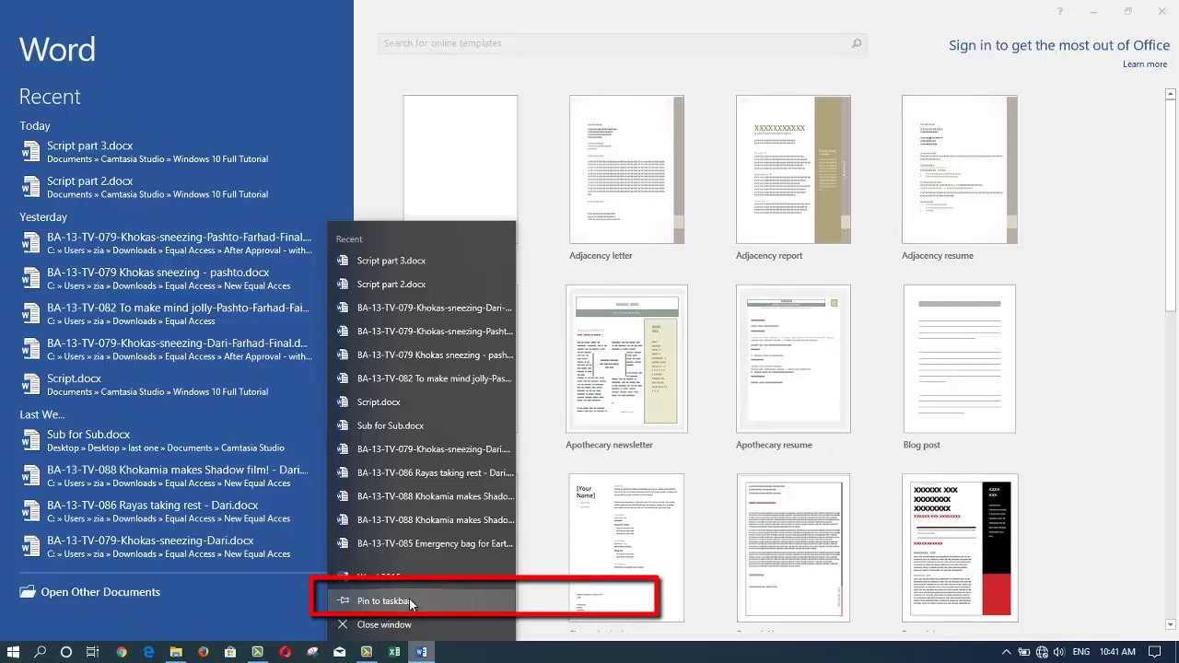
click(409, 601)
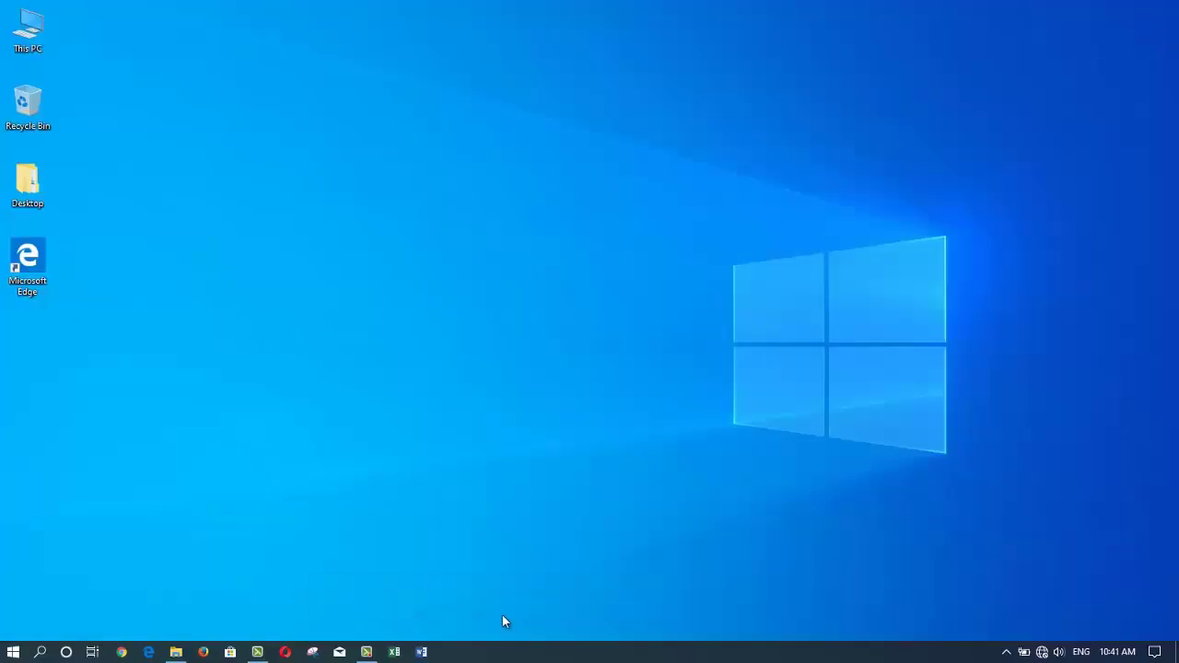